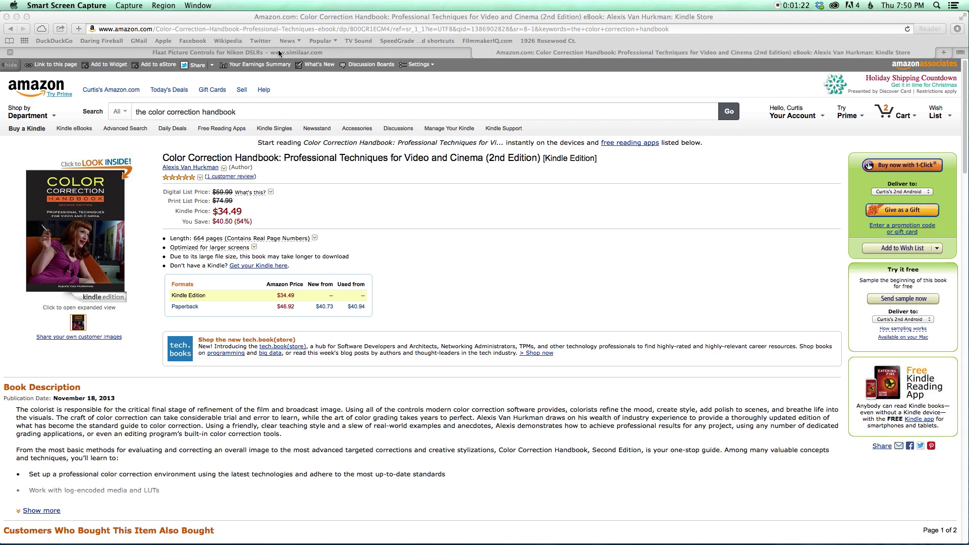
Bring up the Flaat Picture Controls for Nikon DSLRs web page and switch to DaVinci Resolve.
click(279, 53)
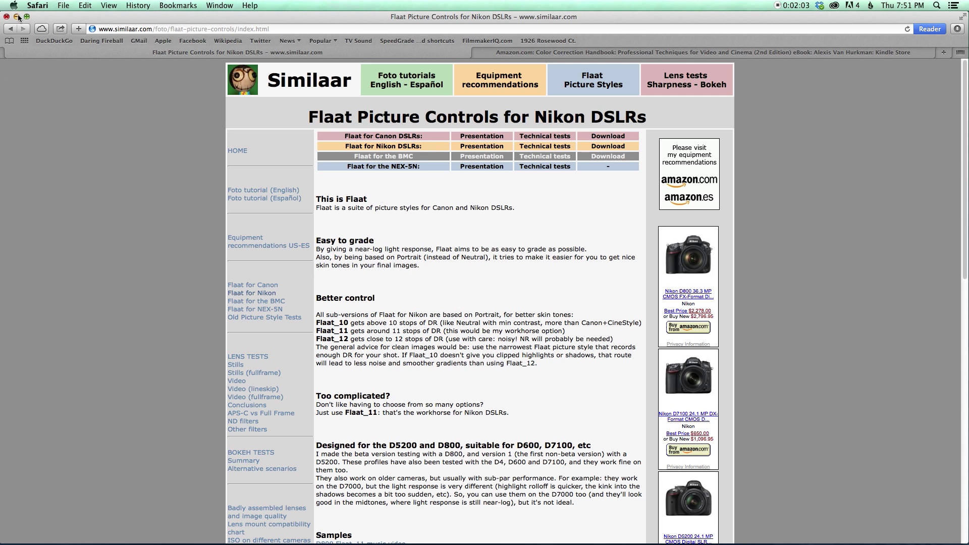
mouse_move(1, 204)
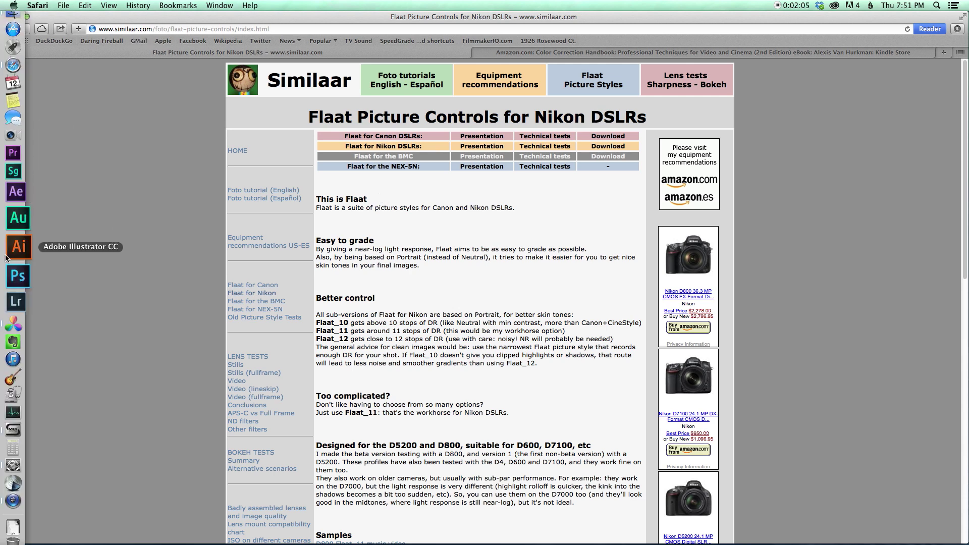
click(14, 303)
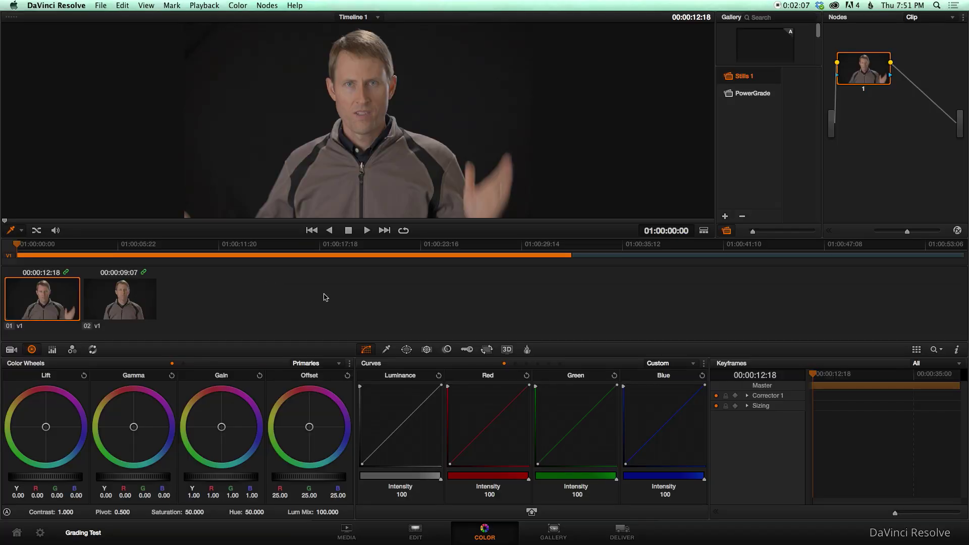
Check the imported clips in the media pool and return to the Color page with an enlarged viewer.
click(345, 532)
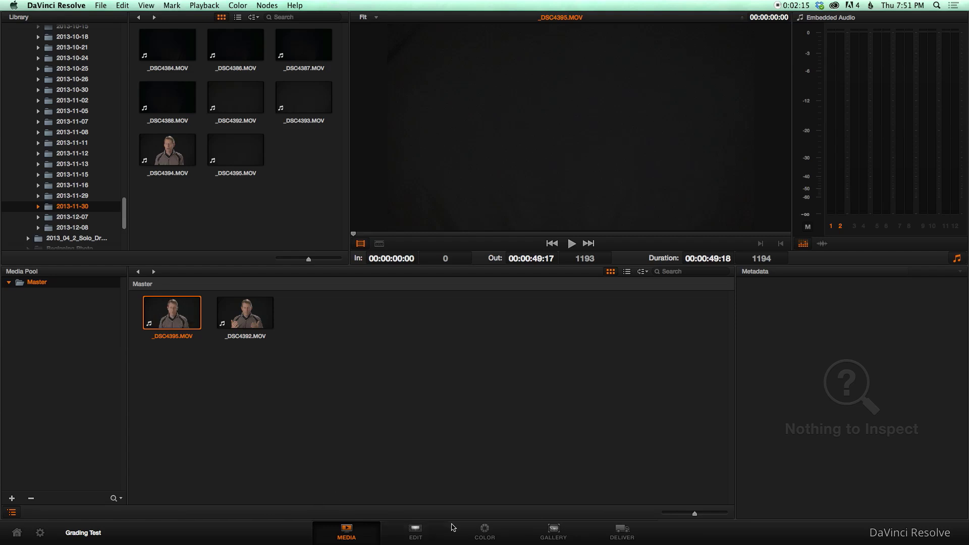
click(484, 532)
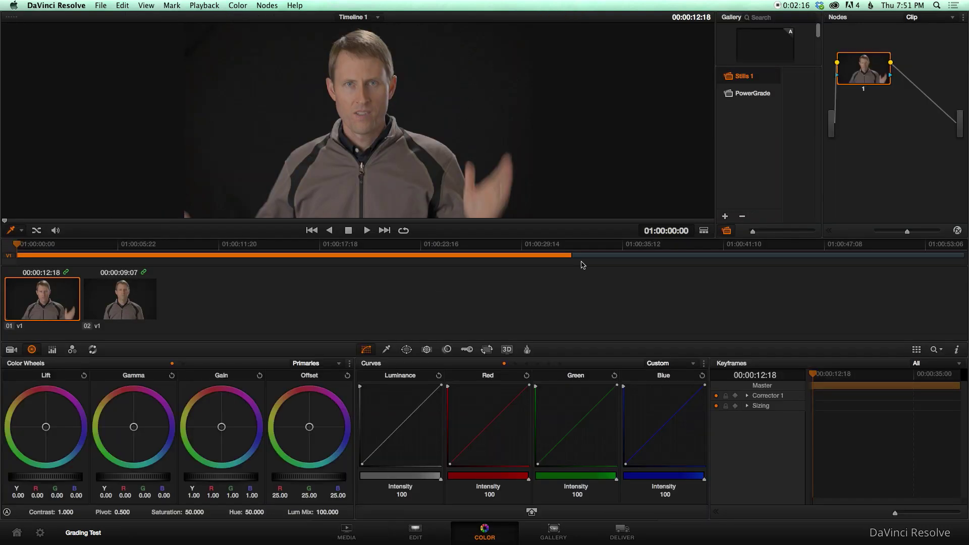
click(704, 230)
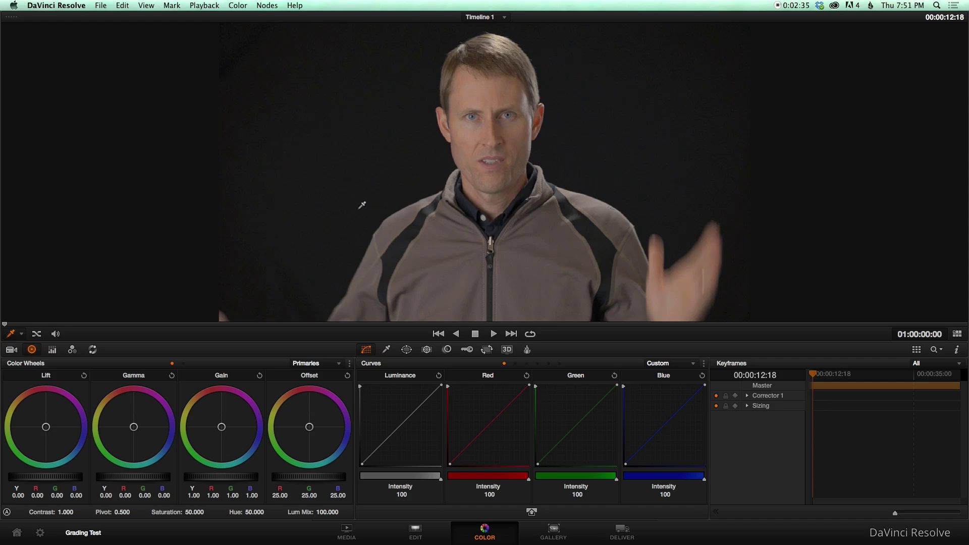
Review the source clips on the Media page and their arrangement in Timeline 1 on the Edit page, ending on the Color page.
click(353, 536)
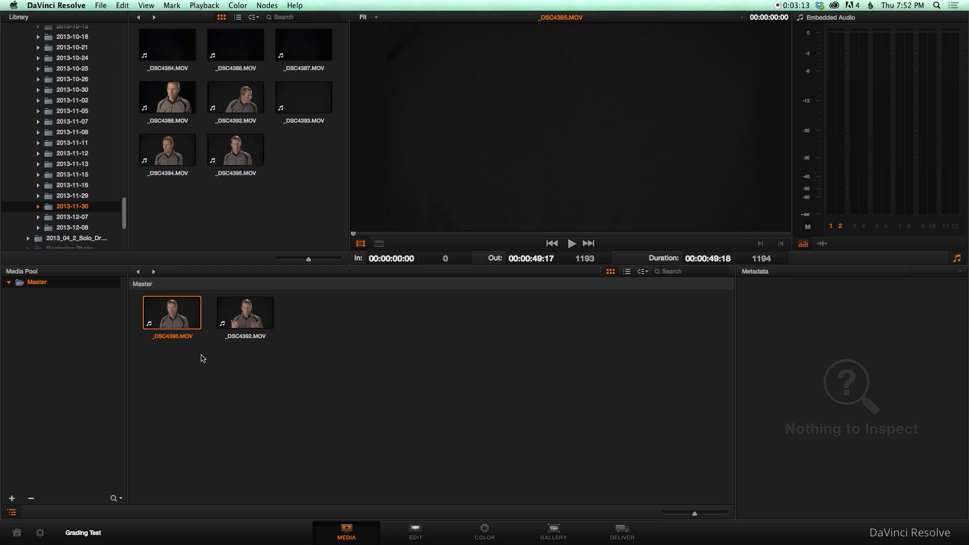
click(416, 533)
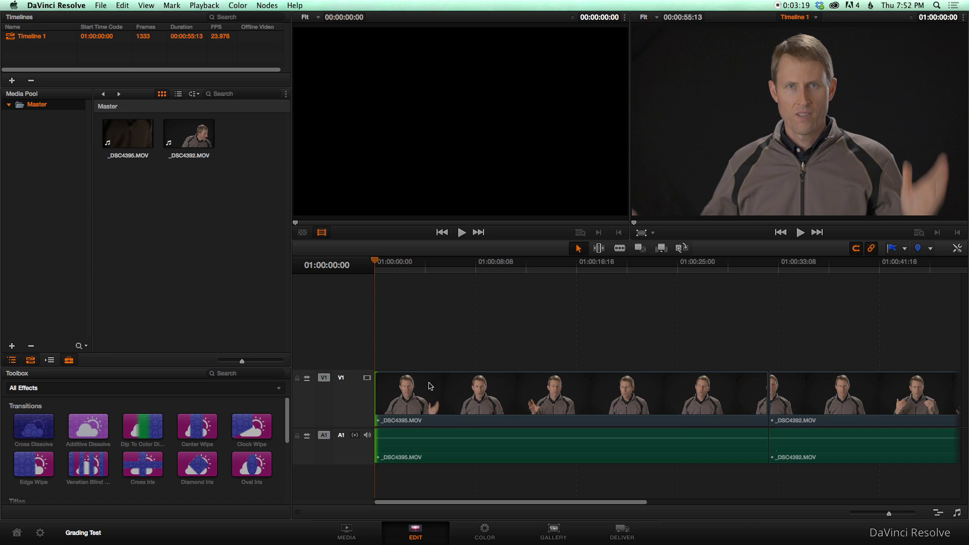
click(378, 382)
drag(385, 383, 363, 388)
click(489, 531)
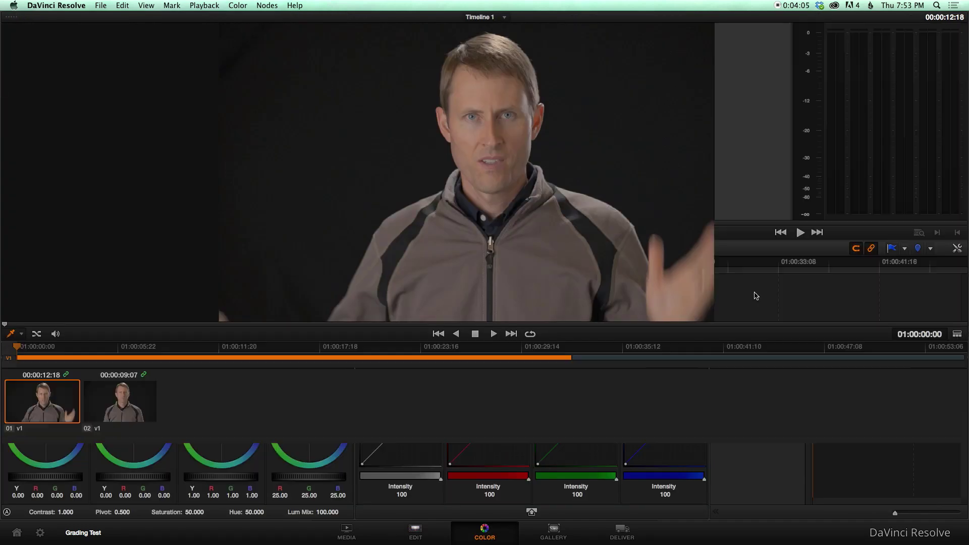
Restore the standard viewer layout and examine the grouping options for both clips, leaving only the first clip selected.
click(958, 334)
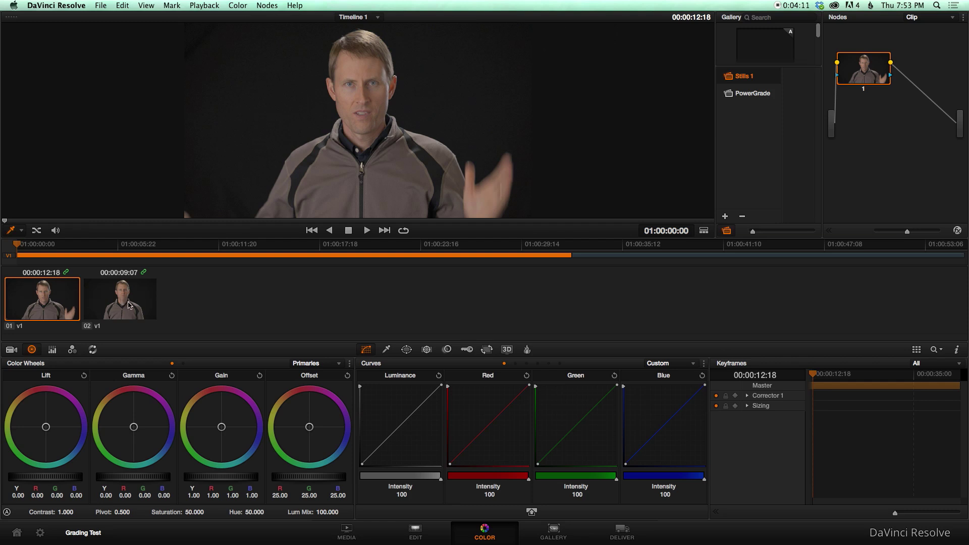
click(71, 304)
shift+click(129, 307)
right_click(129, 307)
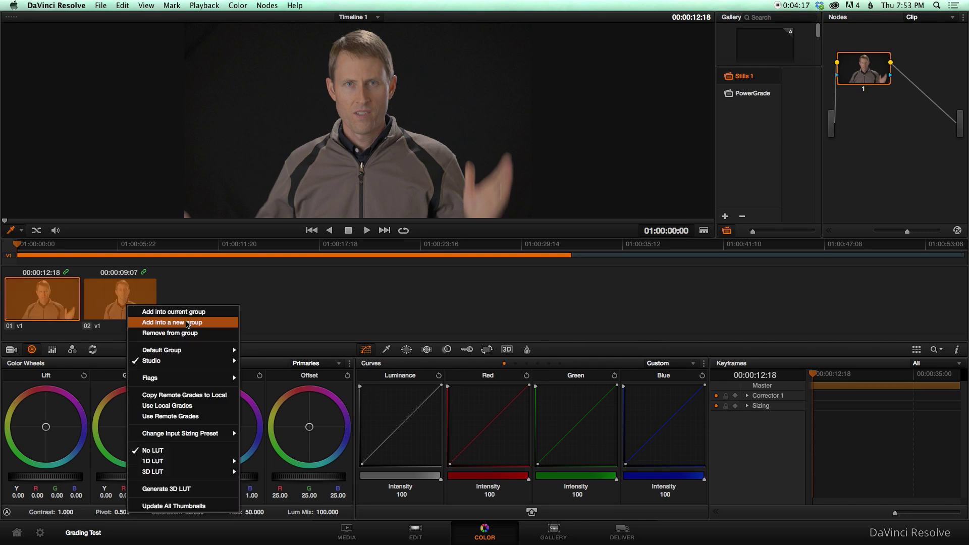
click(200, 283)
click(155, 305)
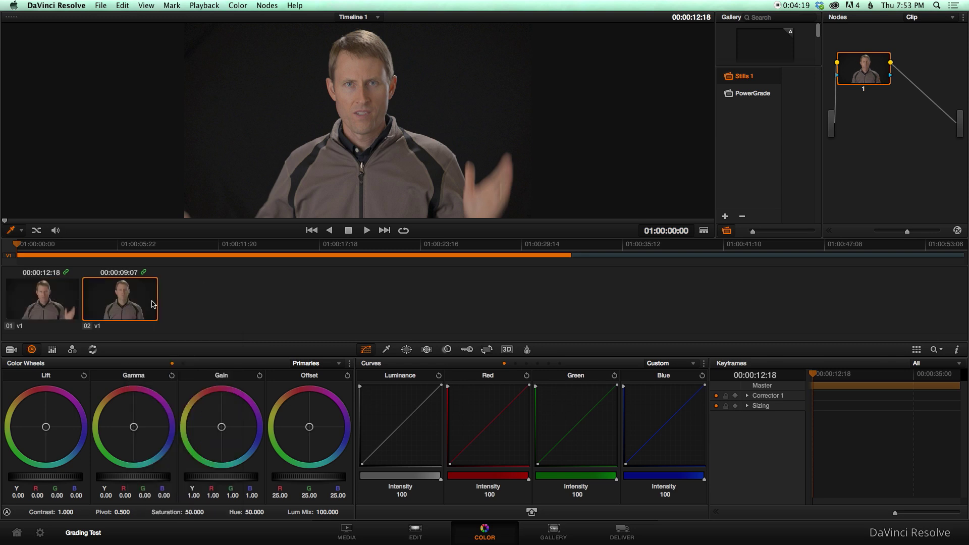
click(50, 300)
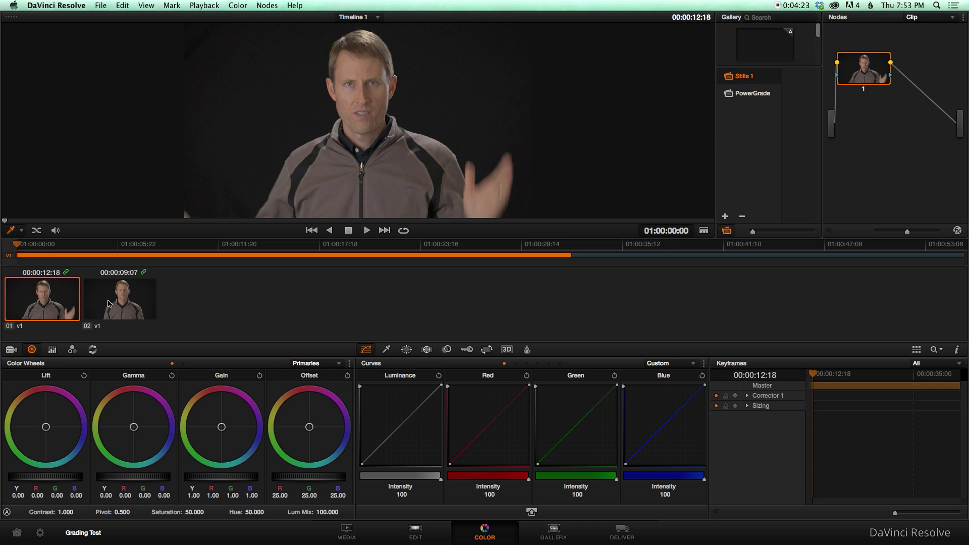
Enlarge the viewer over the clip thumbnails and display the video scopes in the 2 Up layout.
click(704, 231)
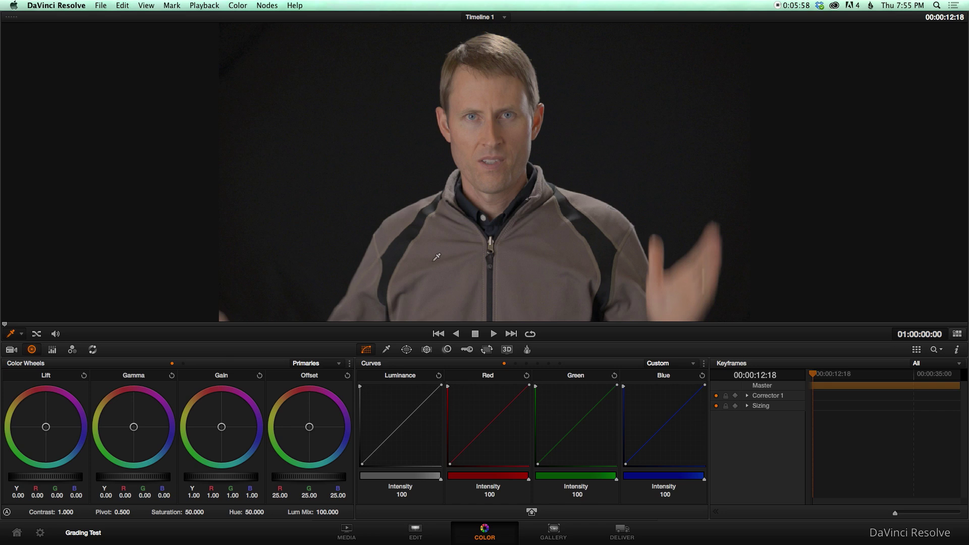
click(154, 6)
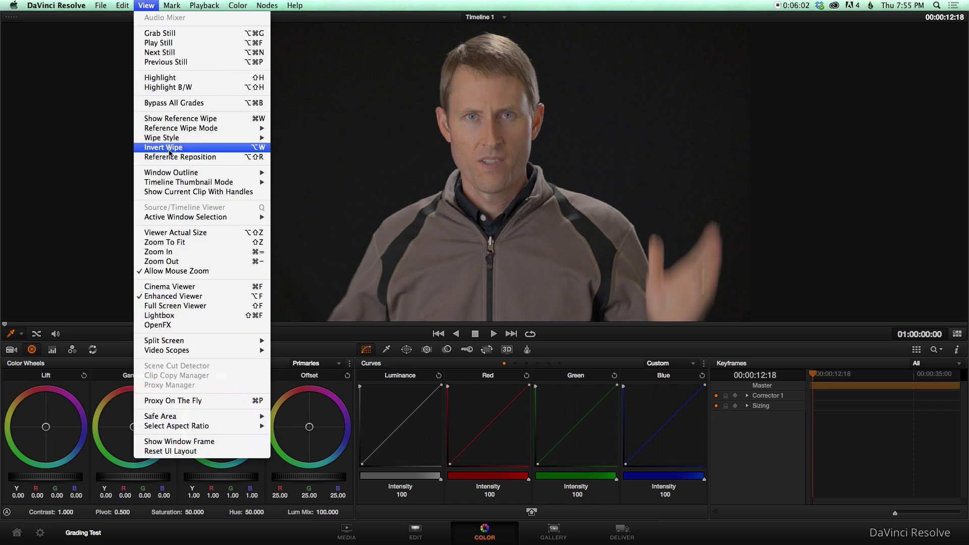
mouse_move(170, 221)
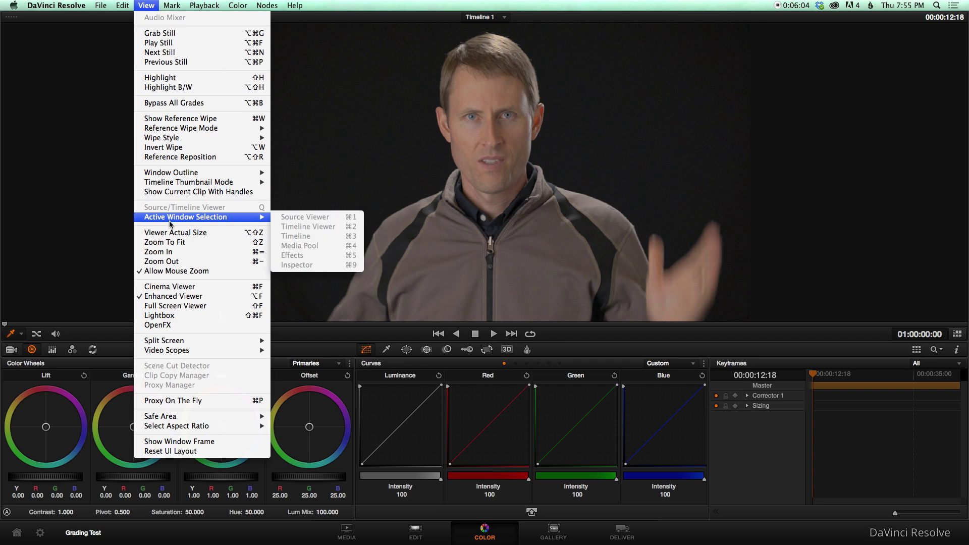
mouse_move(211, 353)
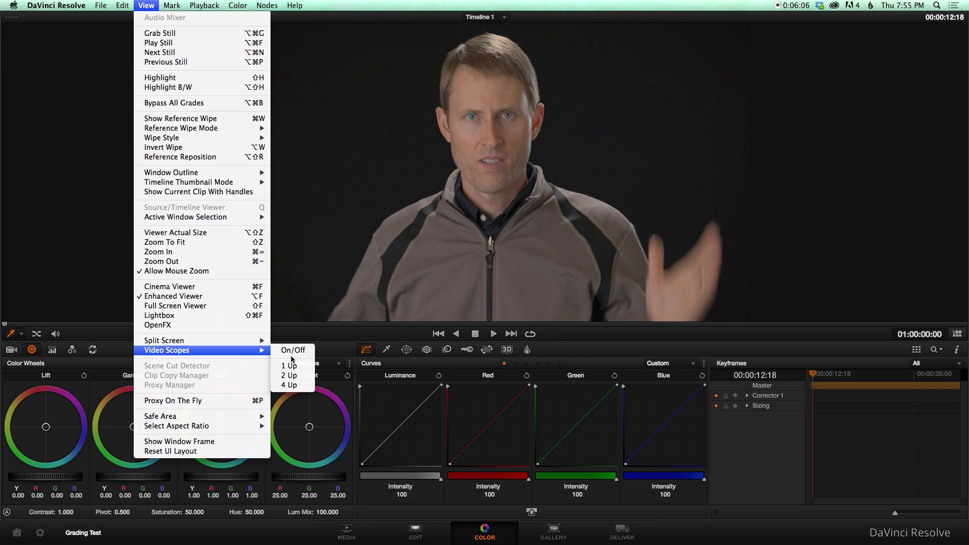
click(298, 376)
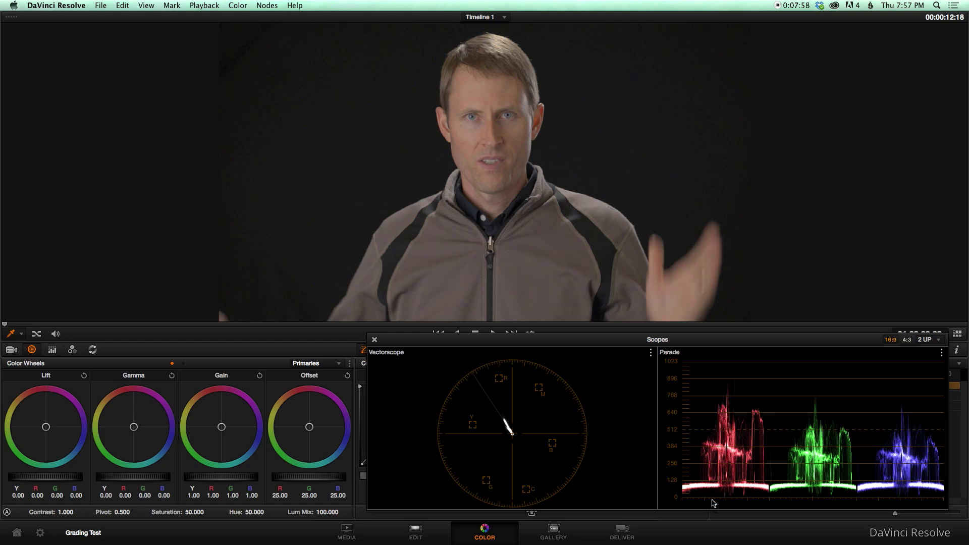
Set the master lift of the first clip to -0.06 and its master gamma to 0.07.
drag(67, 480, 43, 480)
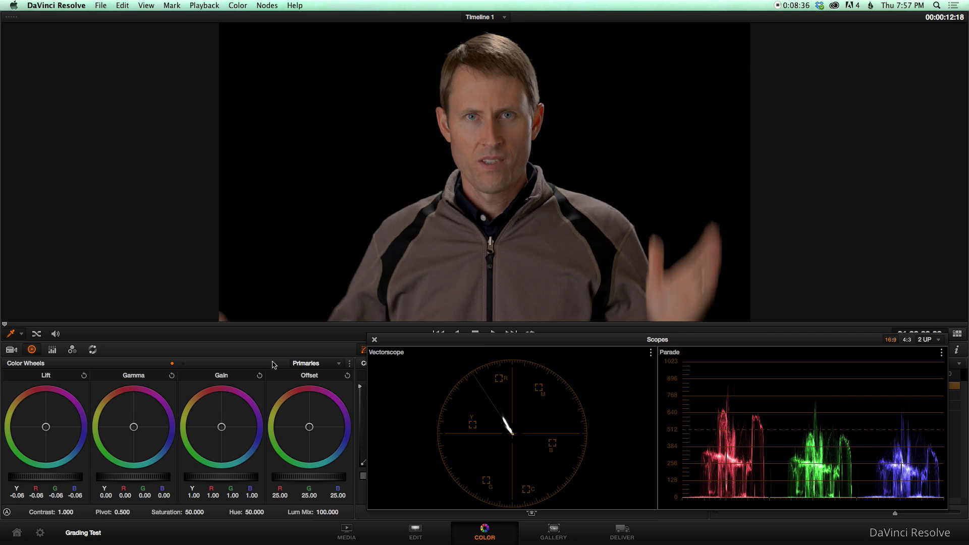
drag(116, 481, 151, 481)
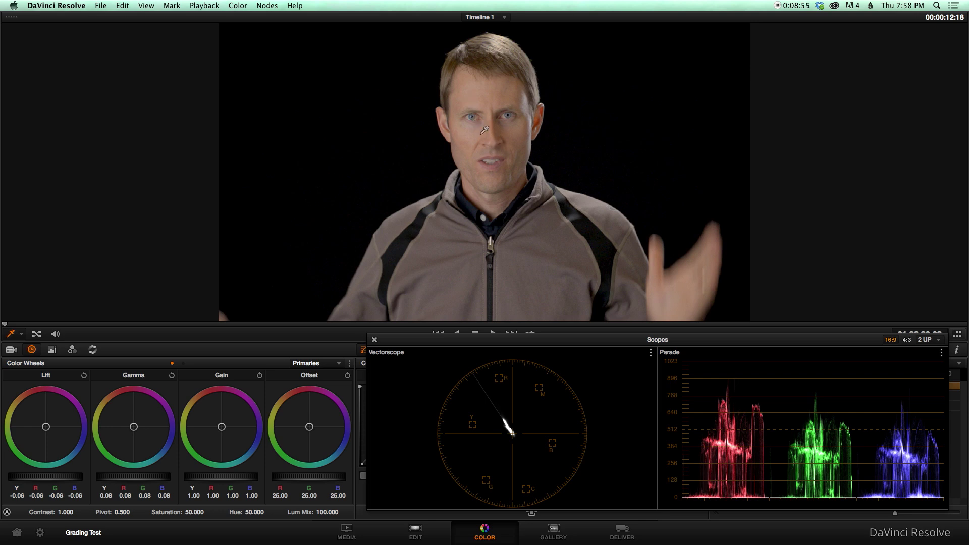
click(142, 478)
drag(142, 478, 129, 479)
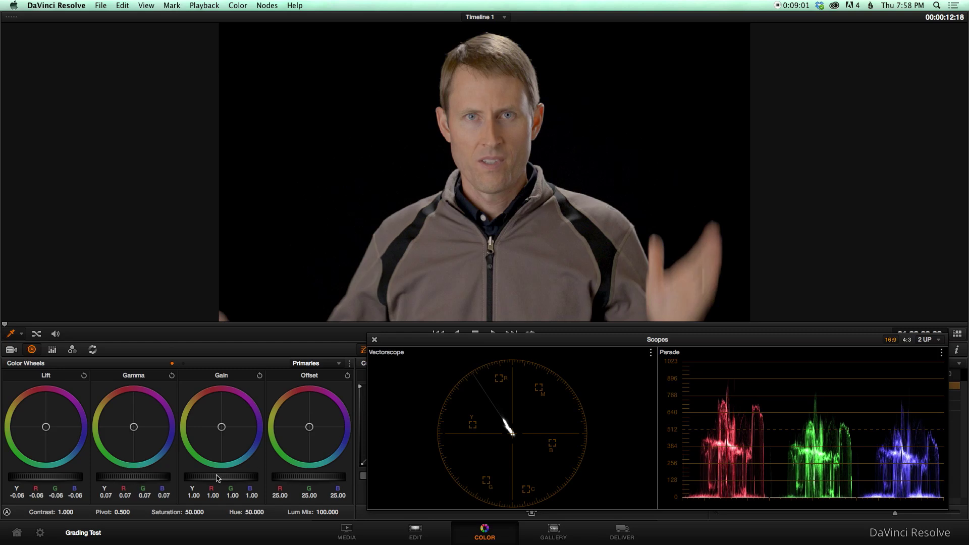
Raise the first clip's master gain to 1.14 and its saturation to 58.
drag(217, 479, 251, 480)
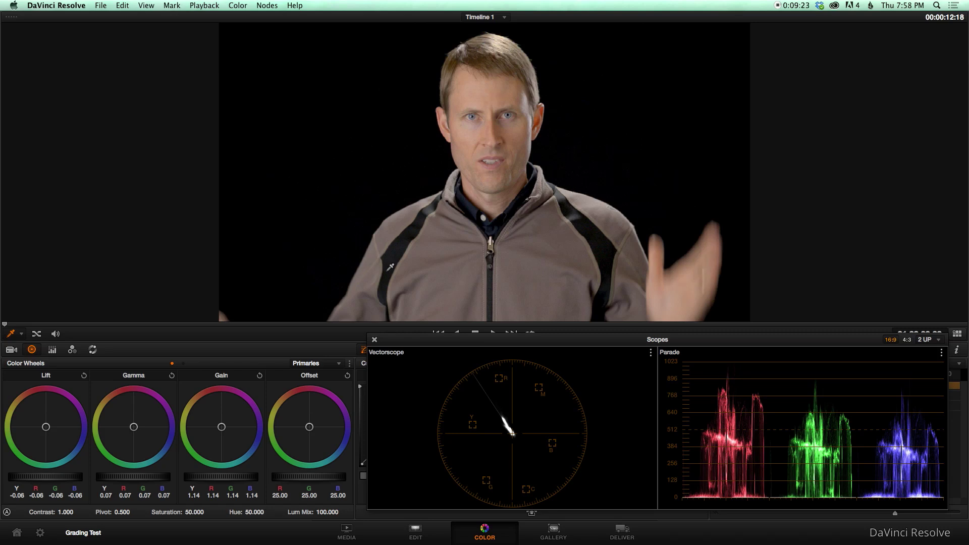
drag(198, 512, 189, 512)
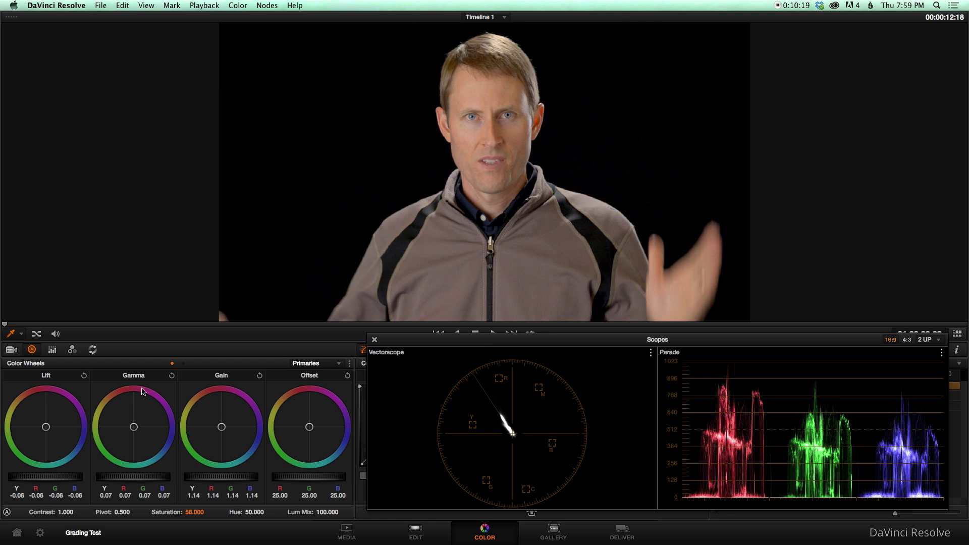
Compare the primaries bars with the color wheels for the same correction, ending on the color wheels.
click(52, 350)
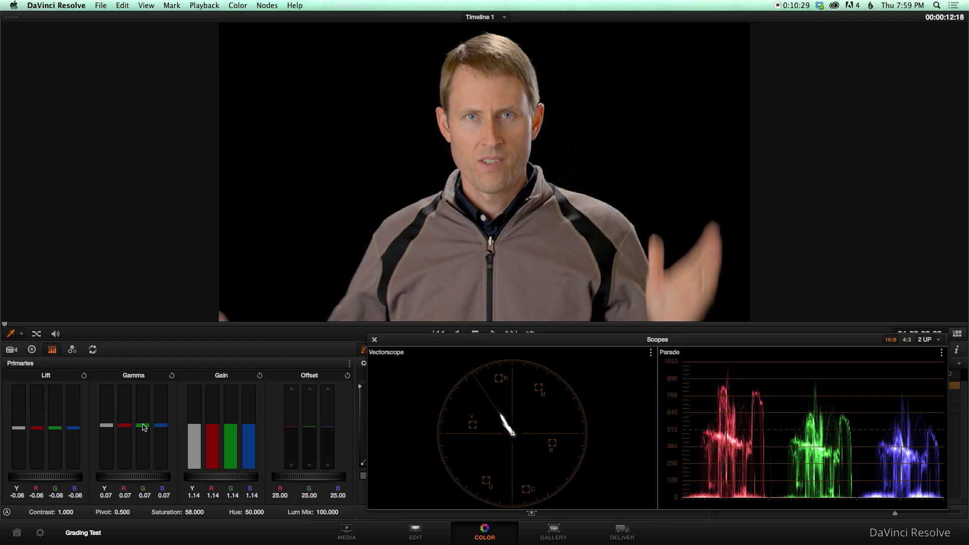
click(31, 349)
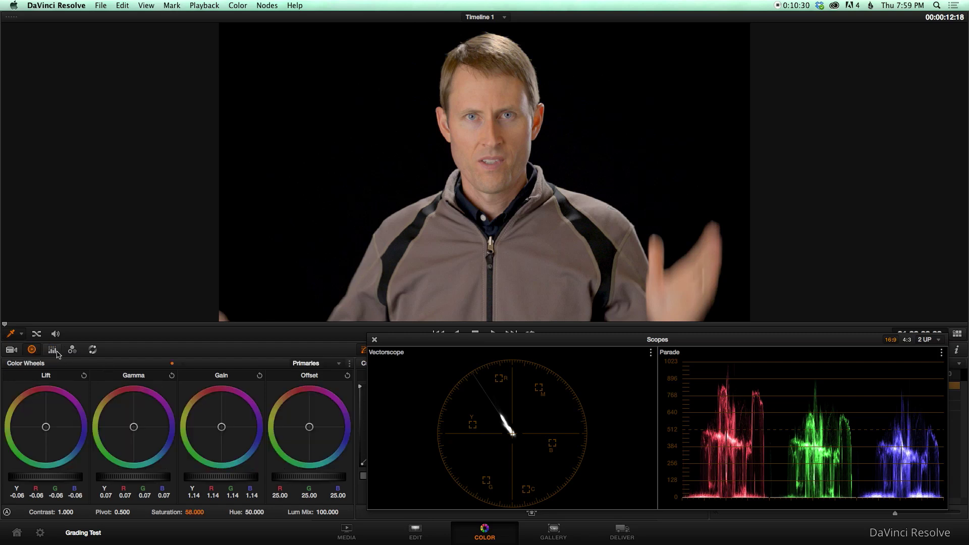
click(53, 350)
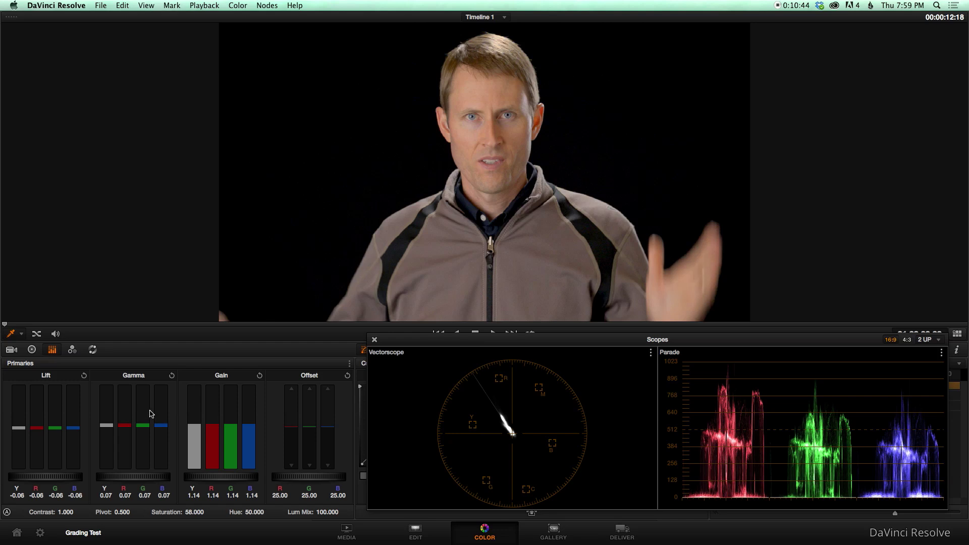
click(33, 351)
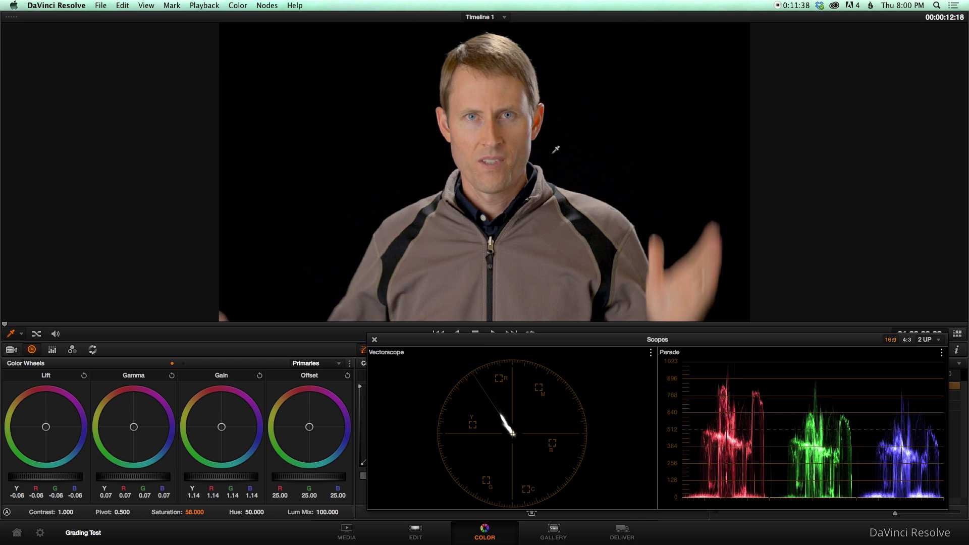
Review the output settings on the Deliver page and enable audio rendering.
click(625, 534)
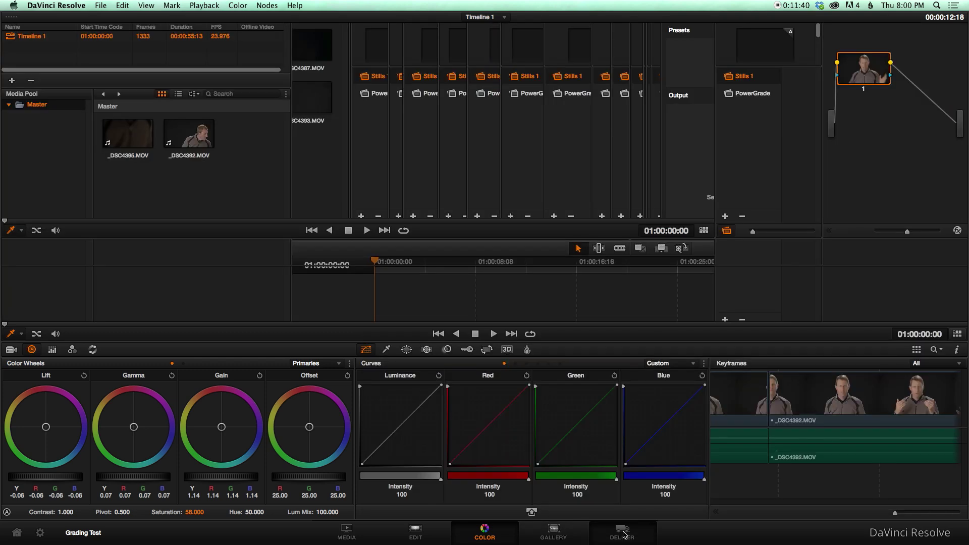
click(631, 376)
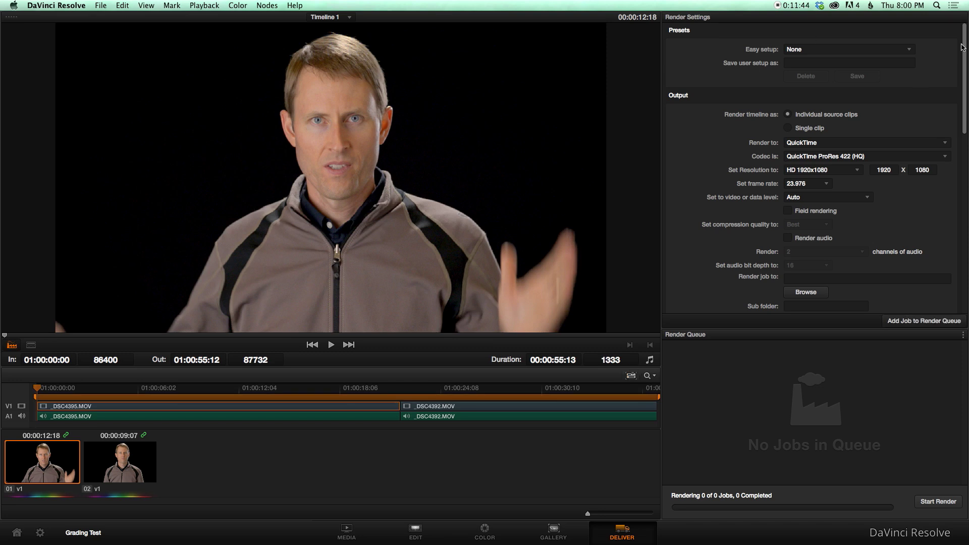
mouse_move(966, 40)
mouse_down()
mouse_move(965, 48)
mouse_move(963, 33)
mouse_up()
mouse_move(963, 34)
mouse_down()
mouse_move(964, 61)
mouse_move(964, 40)
mouse_up()
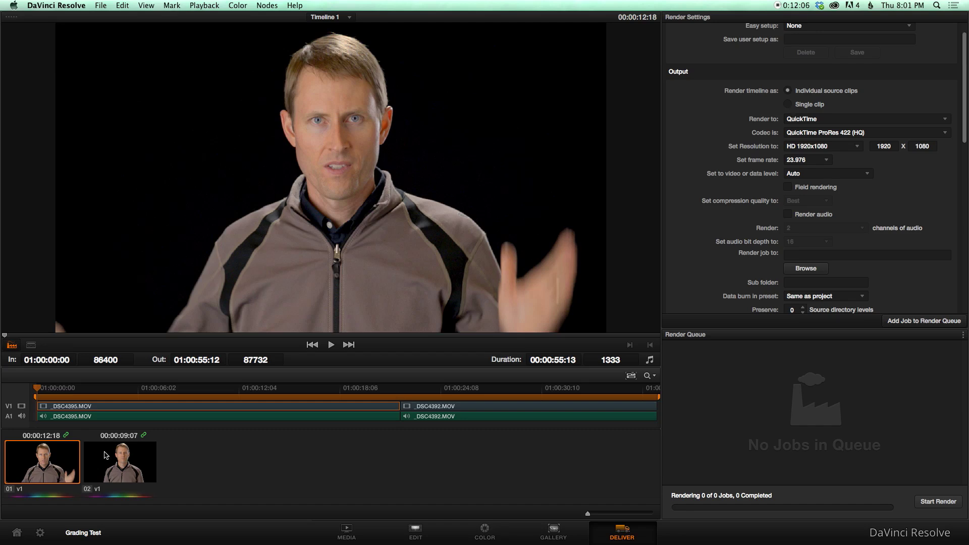
drag(965, 83, 966, 97)
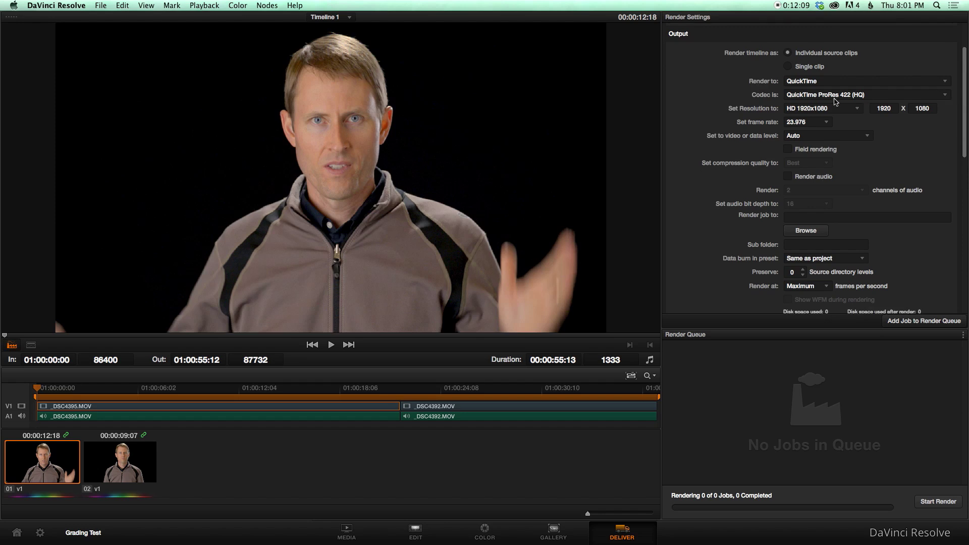
click(966, 92)
drag(966, 93, 966, 109)
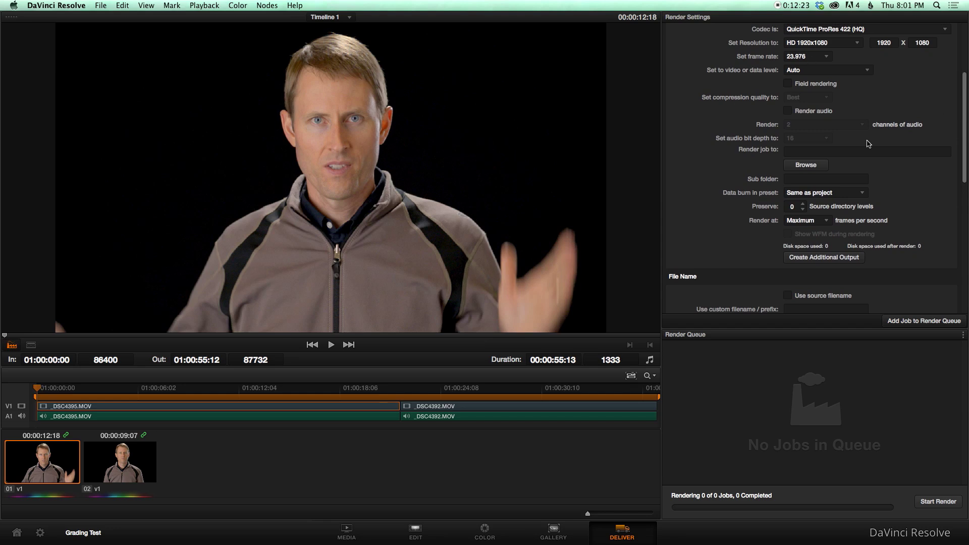
click(790, 109)
Make the render use the source filename and return to the Color page.
click(965, 120)
drag(965, 121, 965, 144)
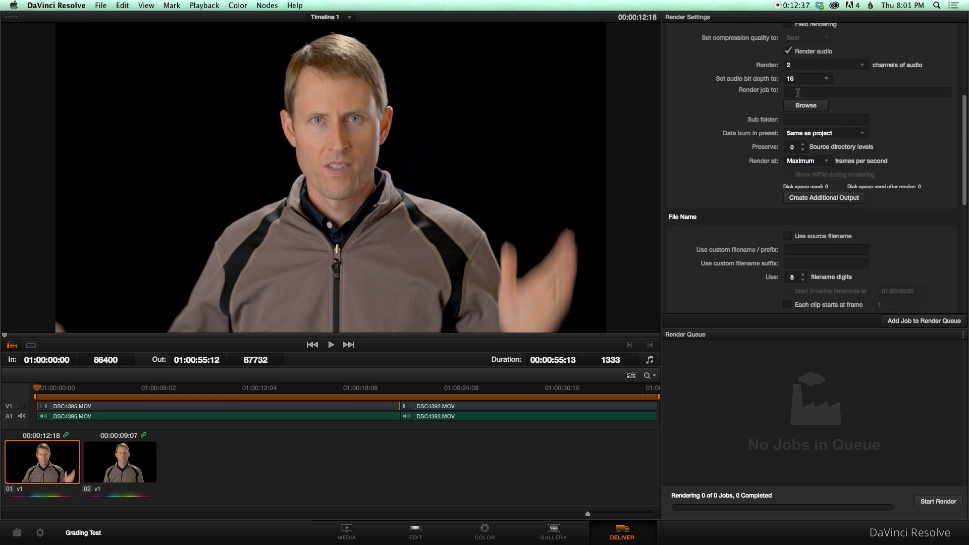
drag(965, 126, 963, 156)
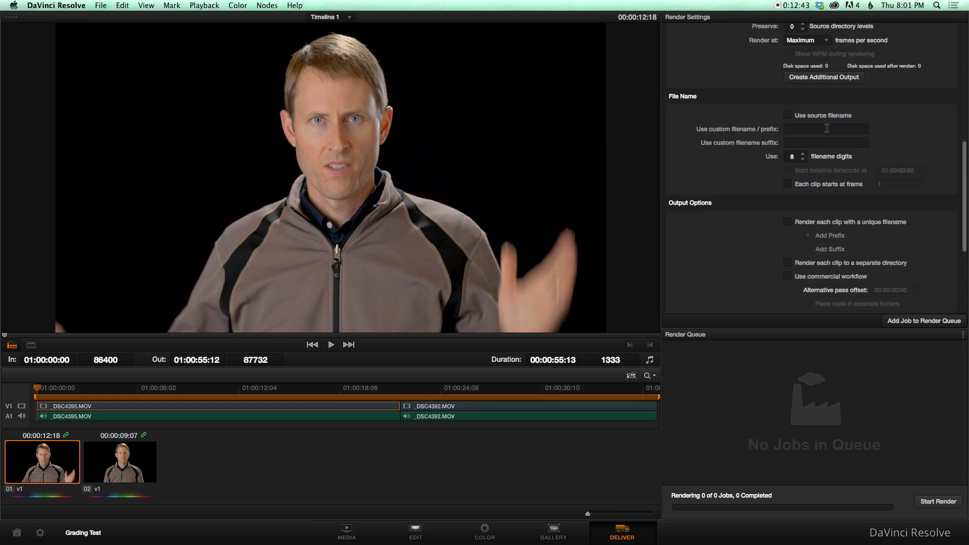
click(789, 115)
click(492, 538)
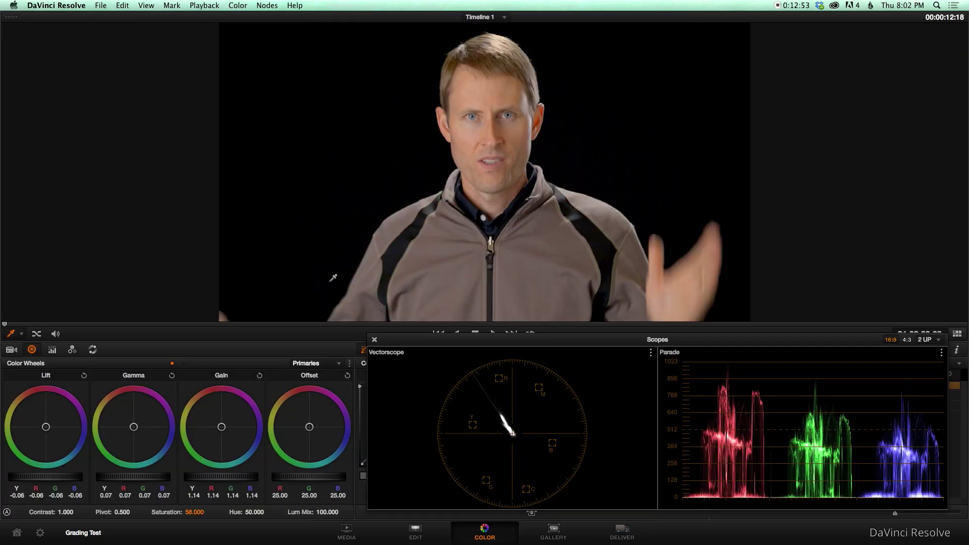